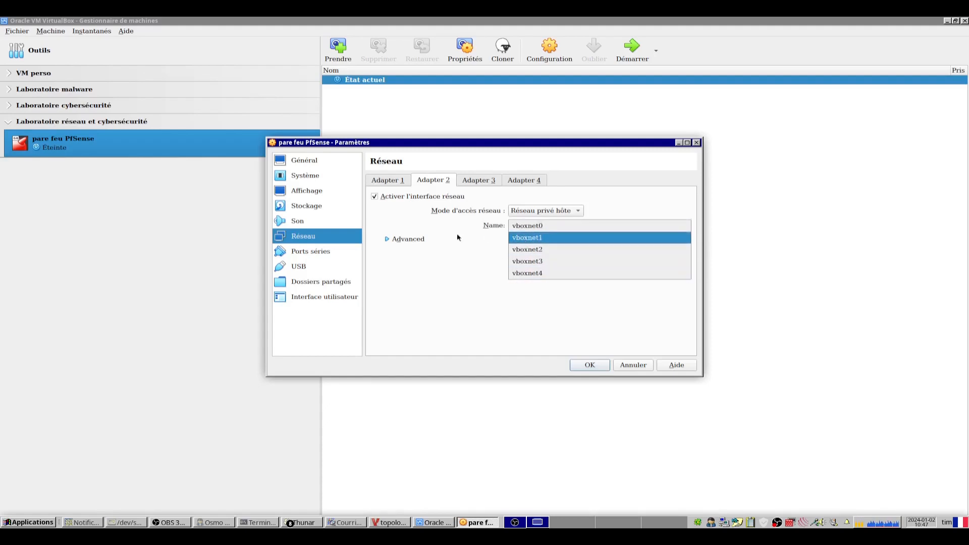
# Attach Adapter 2 to the host-only network vboxnet1 and check the choice against the topology diagram.
pyautogui.click(521, 243)
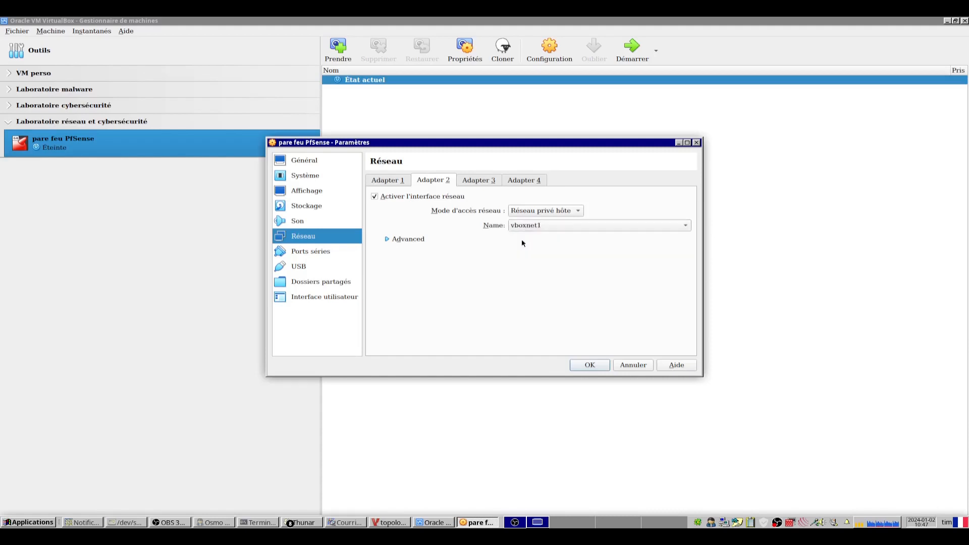
pyautogui.click(432, 523)
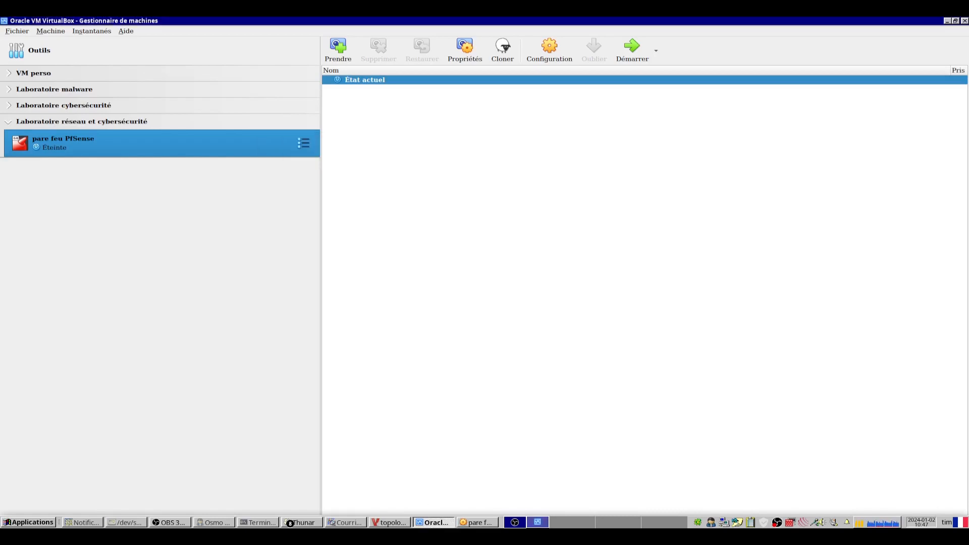
pyautogui.click(432, 522)
pyautogui.click(391, 522)
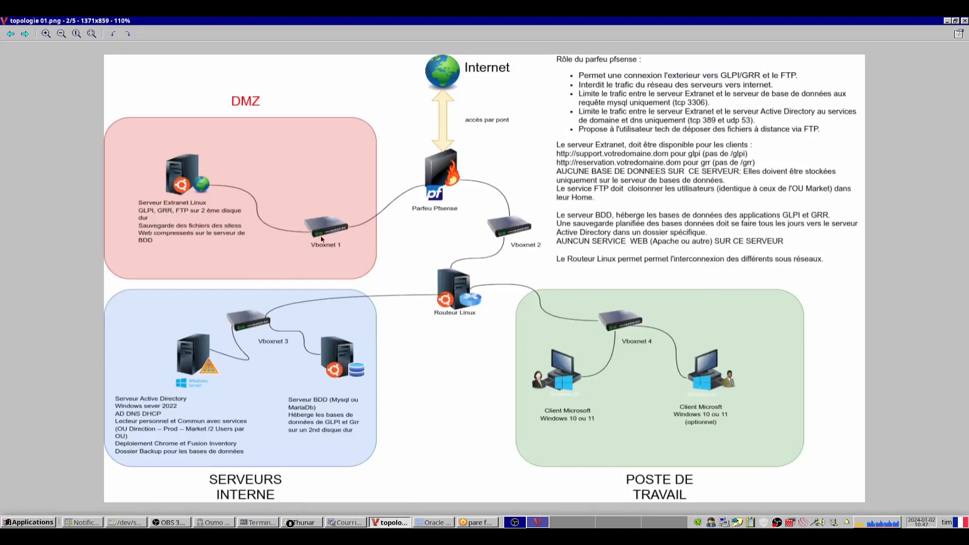
pyautogui.hotkey('alt', 'Tab')
# Enable Adapter 3 in Réseau privé hôte mode, consulting the topology diagram for its network, and save the virtual machine's settings.
pyautogui.click(477, 180)
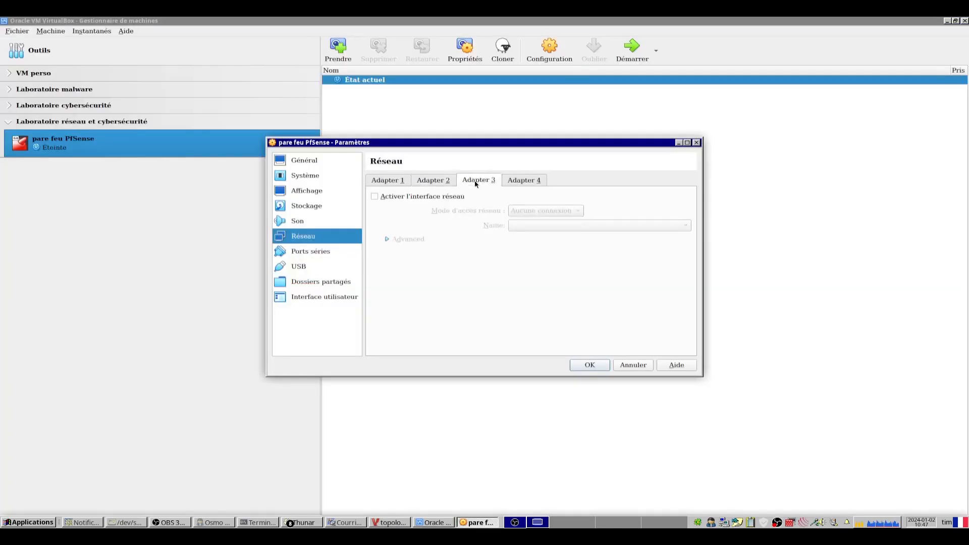
pyautogui.click(390, 199)
pyautogui.click(535, 211)
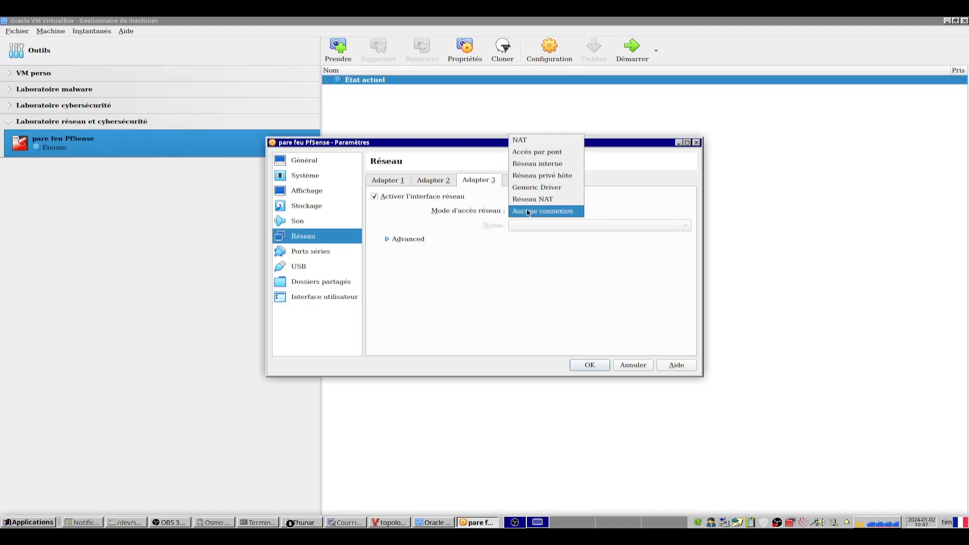
pyautogui.click(535, 176)
pyautogui.click(538, 225)
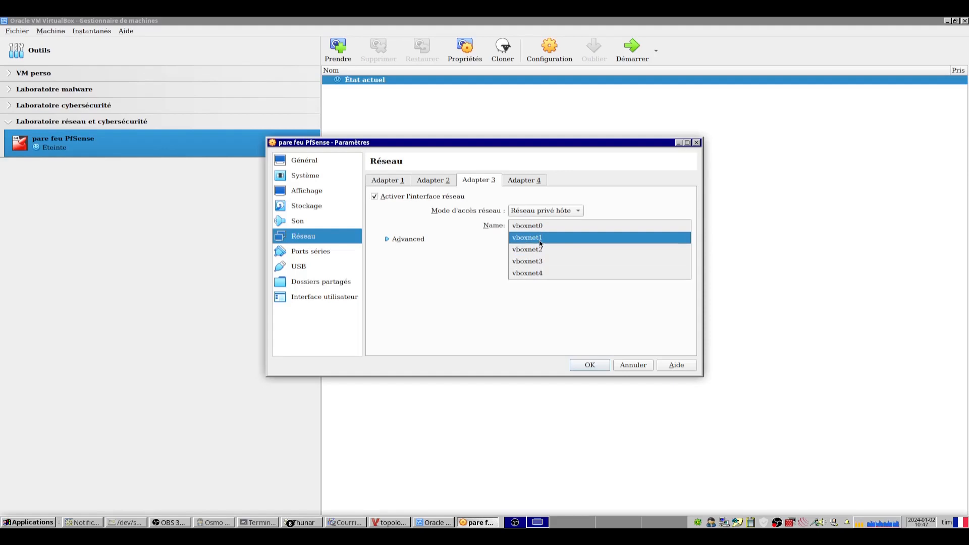
pyautogui.click(389, 523)
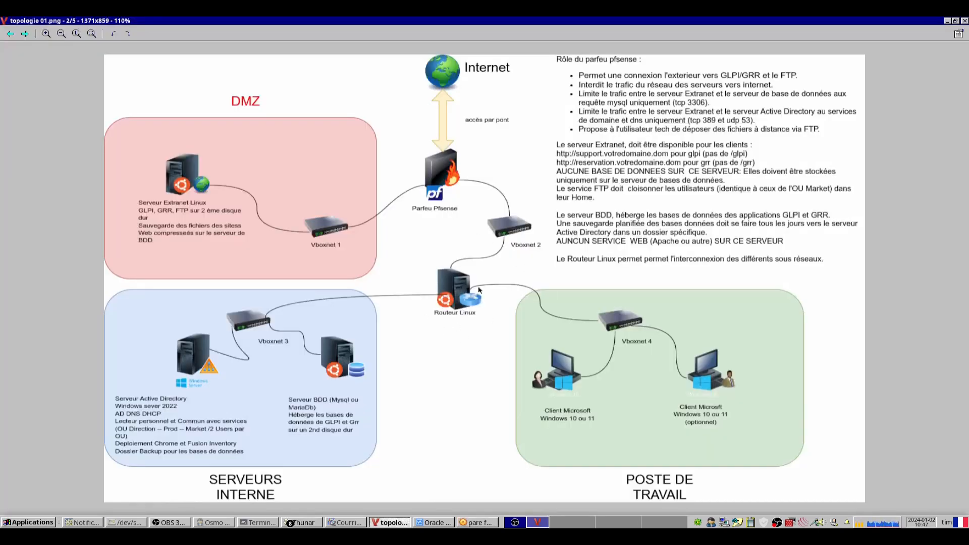
pyautogui.click(477, 522)
pyautogui.click(588, 364)
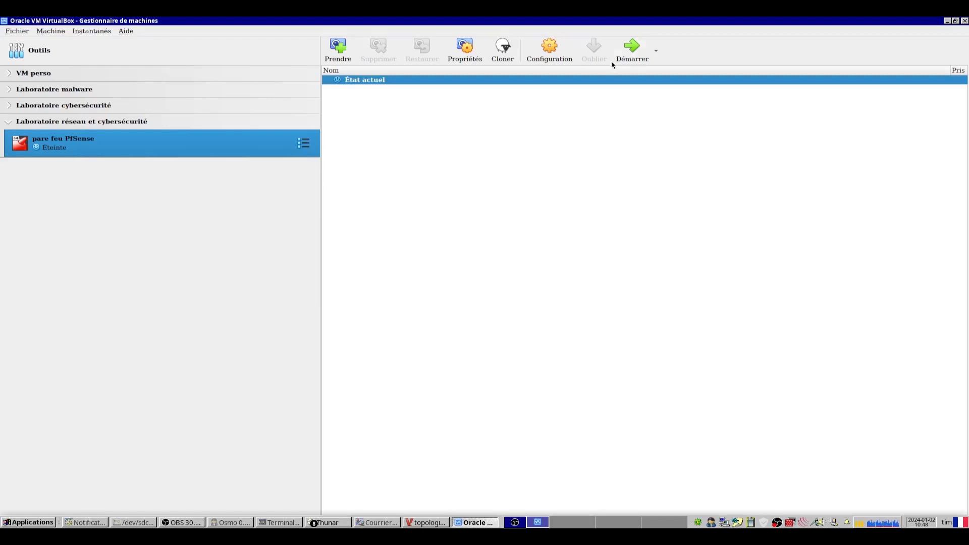
# Start the pare feu PfSense virtual machine, read the installer's copyright notice through to its end and accept it.
pyautogui.click(631, 49)
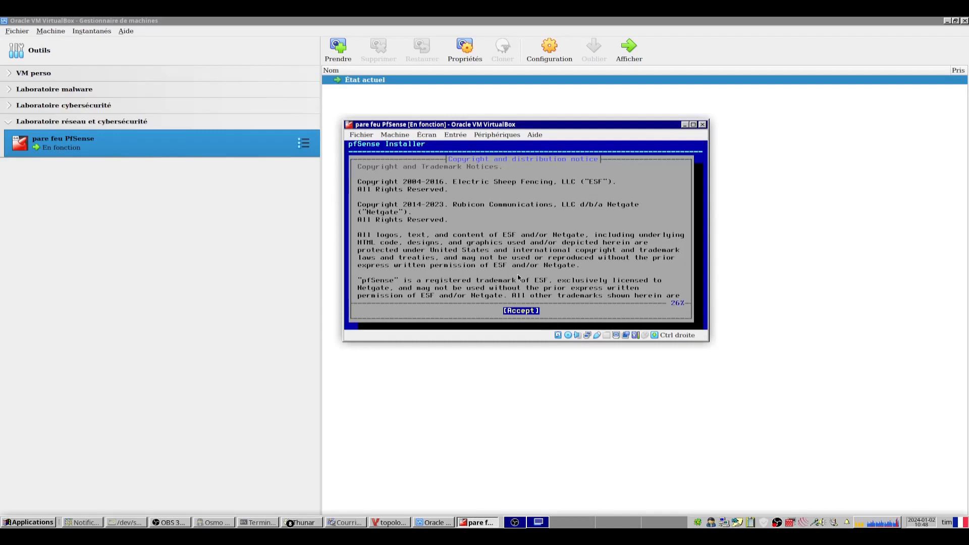
pyautogui.press('Down')
pyautogui.press('Down')
pyautogui.press('Down')
pyautogui.press('Down')
pyautogui.press('Down')
pyautogui.press('Down')
pyautogui.press('Down')
pyautogui.press('Down')
pyautogui.press('Down')
pyautogui.press('Down')
pyautogui.press('Down')
pyautogui.press('Down')
pyautogui.press('Down')
pyautogui.press('Down')
pyautogui.press('Down')
pyautogui.press('Down')
pyautogui.press('Down')
pyautogui.press('Down')
pyautogui.press('Down')
pyautogui.press('Down')
pyautogui.press('Down')
pyautogui.press('Down')
pyautogui.press('Down')
pyautogui.press('Down')
pyautogui.press('Down')
pyautogui.press('Down')
pyautogui.press('Down')
pyautogui.press('Down')
pyautogui.press('Down')
pyautogui.press('Down')
pyautogui.press('Down')
pyautogui.press('Down')
pyautogui.press('Down')
pyautogui.press('Down')
pyautogui.press('Down')
pyautogui.press('Down')
pyautogui.press('Down')
pyautogui.press('Down')
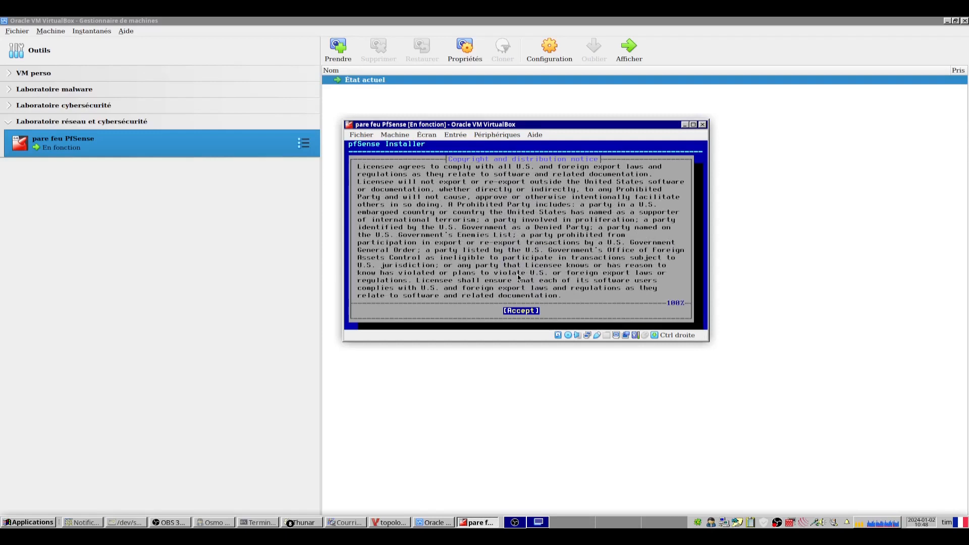
pyautogui.press('Return')
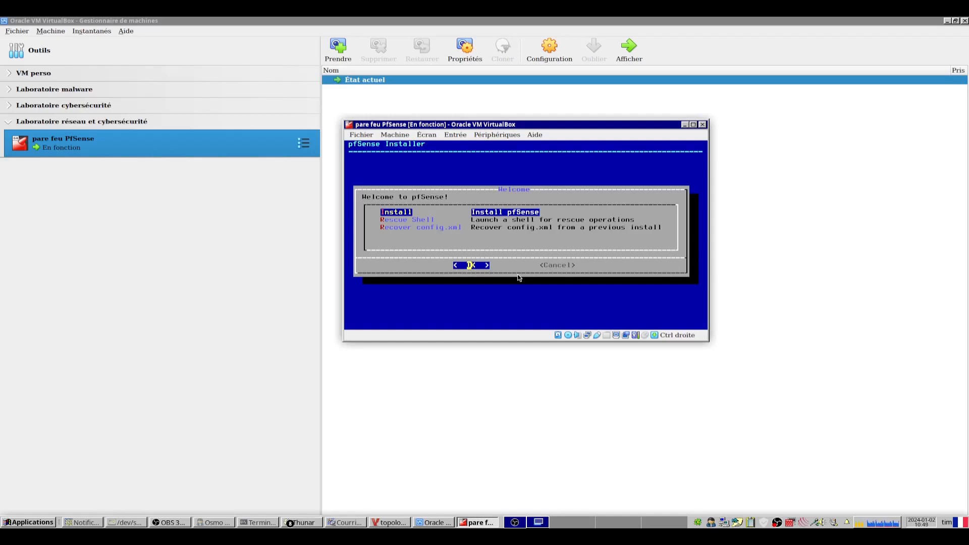
# Choose to install pfSense with guided Auto (ZFS) disk partitioning.
pyautogui.press('Return')
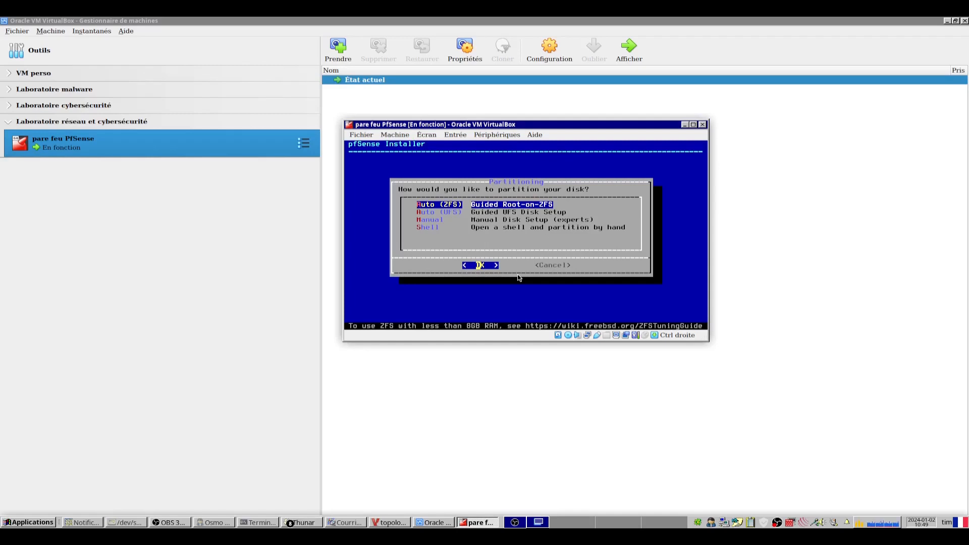
pyautogui.press('Return')
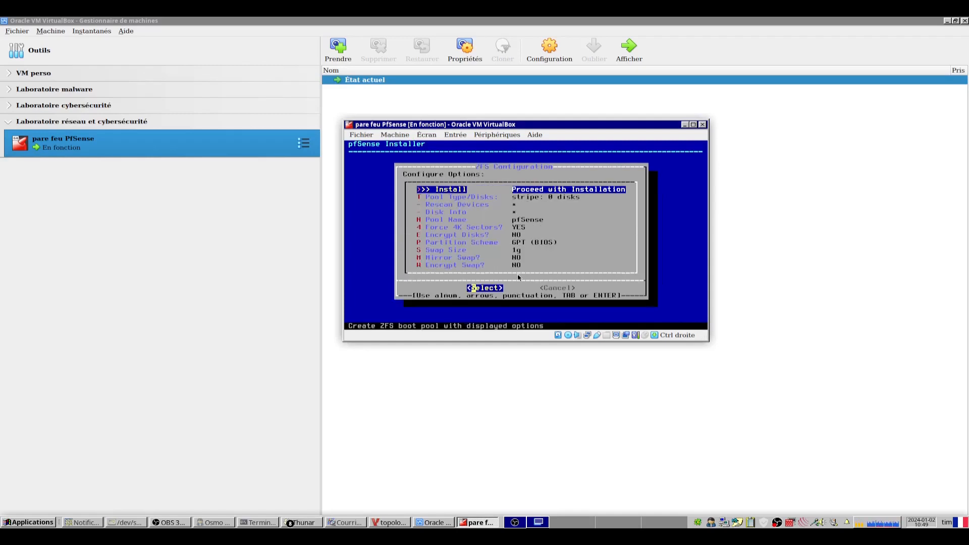
# Review the ZFS configuration options, including disk encryption, partition scheme, swap size, swap mirroring and swap encryption.
pyautogui.press('Down')
pyautogui.press('Down')
pyautogui.press('Down')
pyautogui.press('Down')
pyautogui.press('Down')
pyautogui.press('Down')
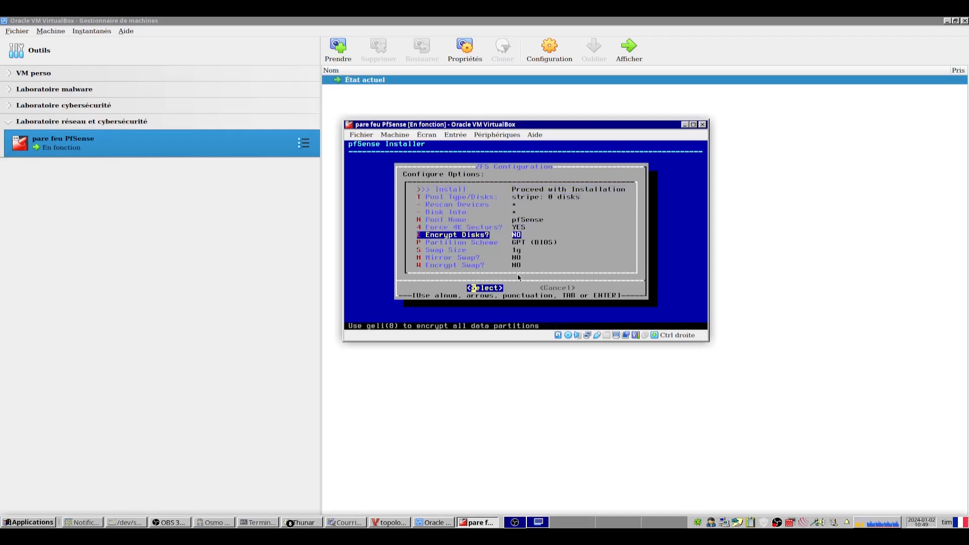
pyautogui.press('Down')
pyautogui.press('Down')
pyautogui.press('Down')
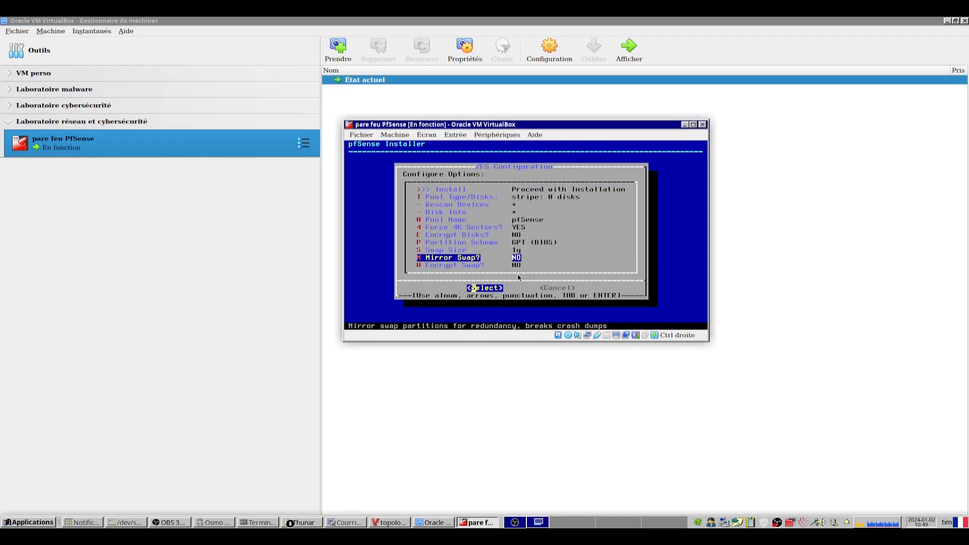
pyautogui.press('Down')
pyautogui.press('Up')
pyautogui.press('Up')
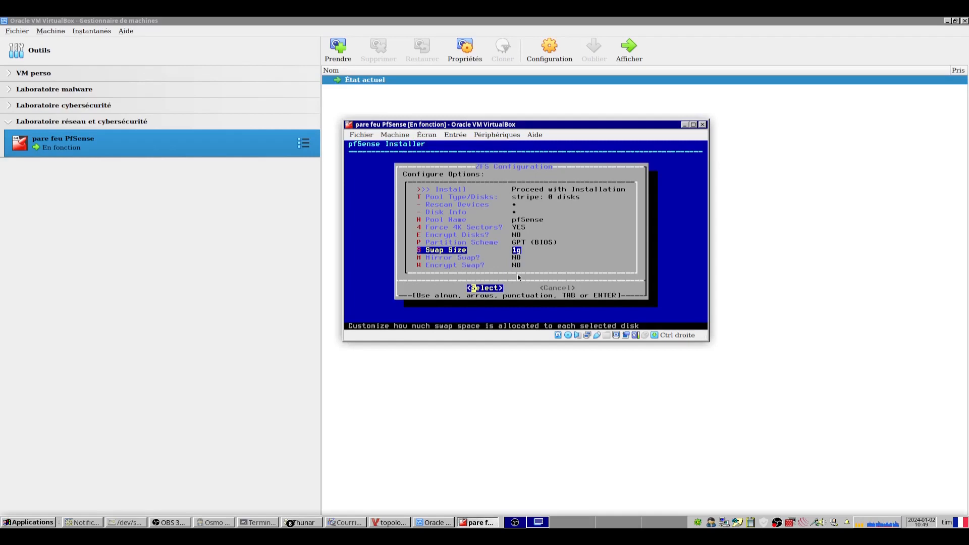
pyautogui.press('Up')
pyautogui.press('Up')
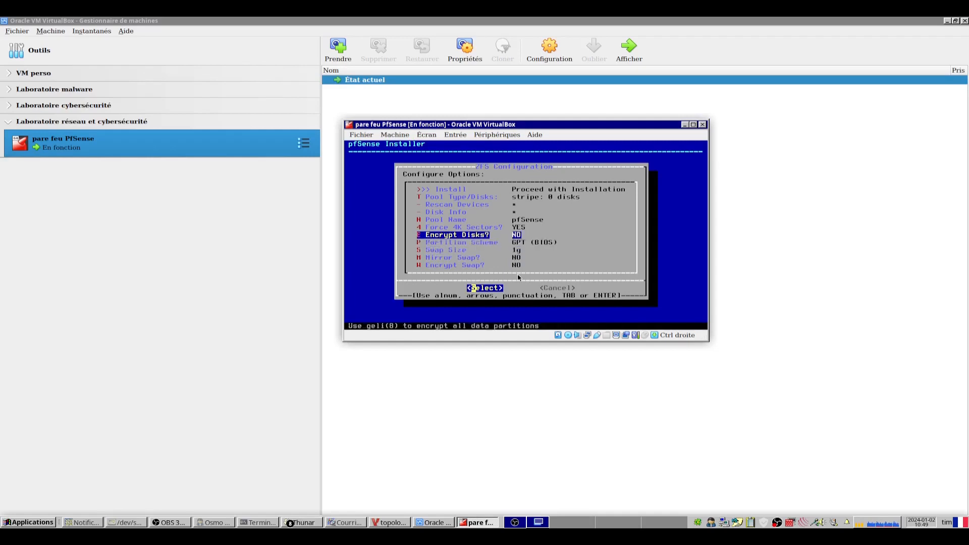
pyautogui.press('Down')
pyautogui.press('Down')
pyautogui.press('Down')
pyautogui.press('Down')
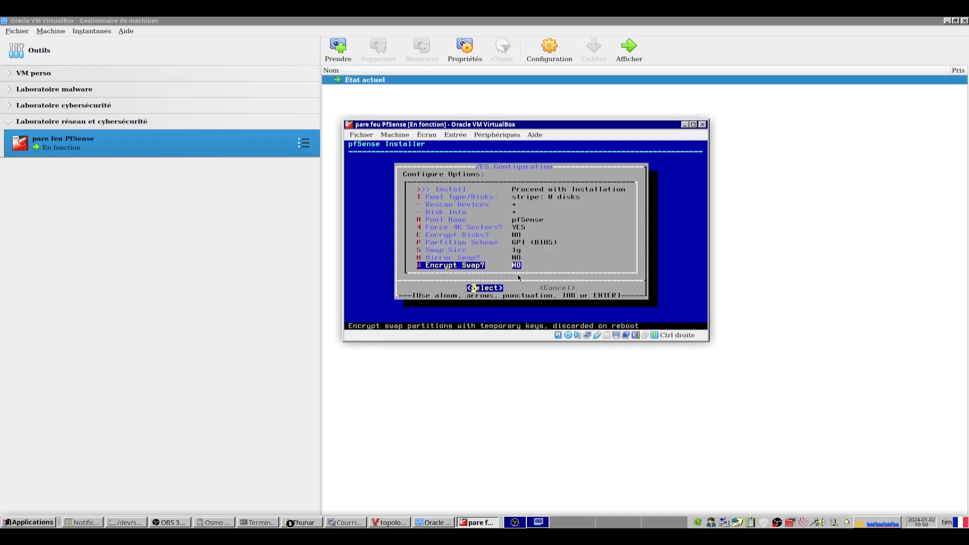
# Proceed with the displayed ZFS options and pick the stripe virtual device type without redundancy after reviewing the RAID alternatives.
pyautogui.press('Home')
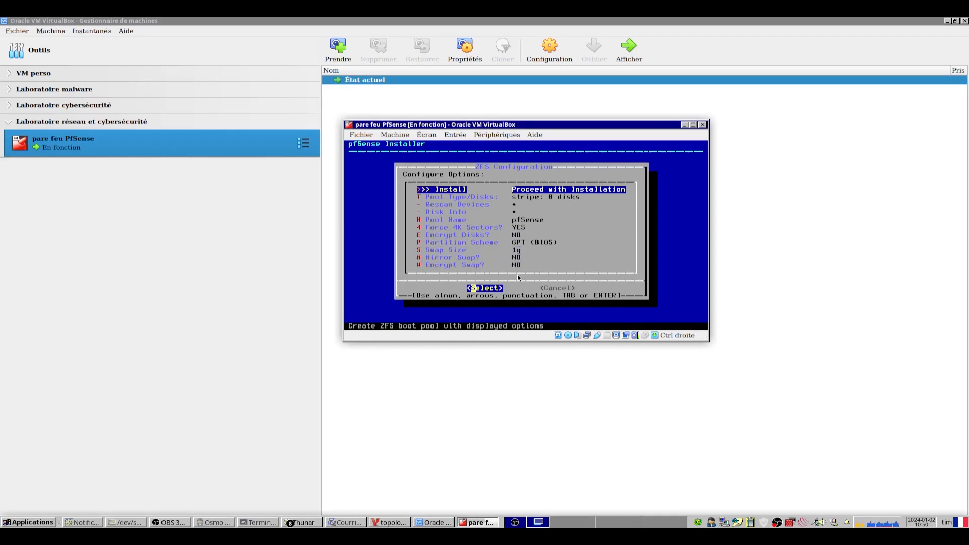
pyautogui.press('Return')
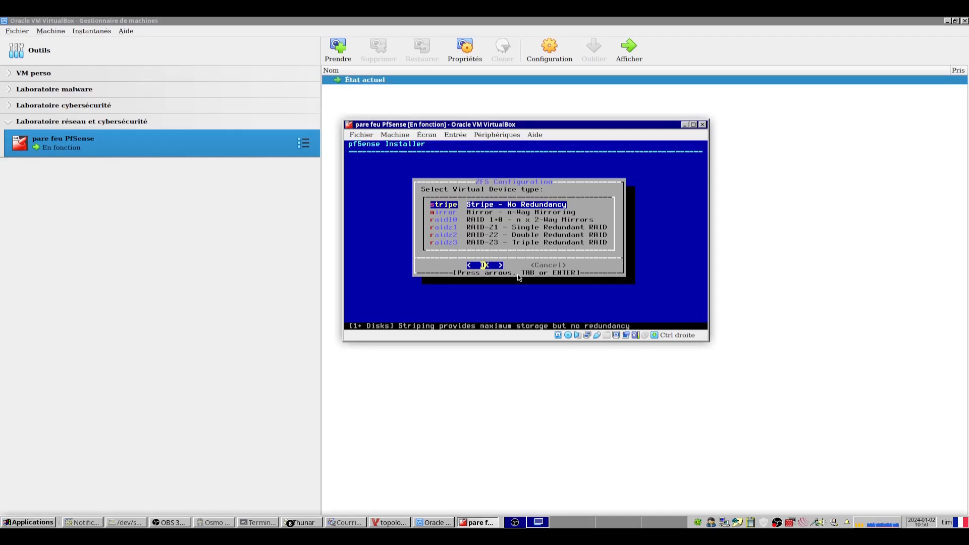
pyautogui.press('Down')
pyautogui.press('Down')
pyautogui.press('Down')
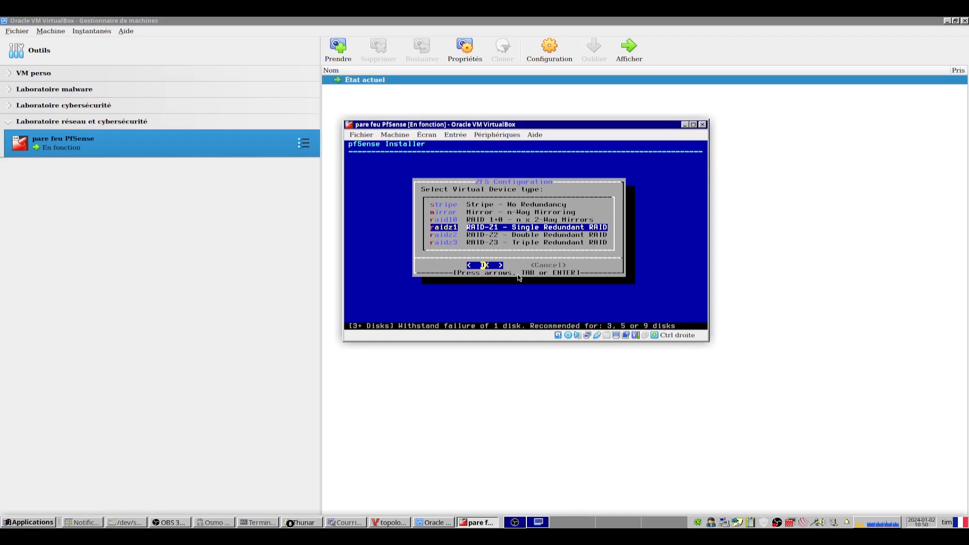
pyautogui.press('Down')
pyautogui.press('Down')
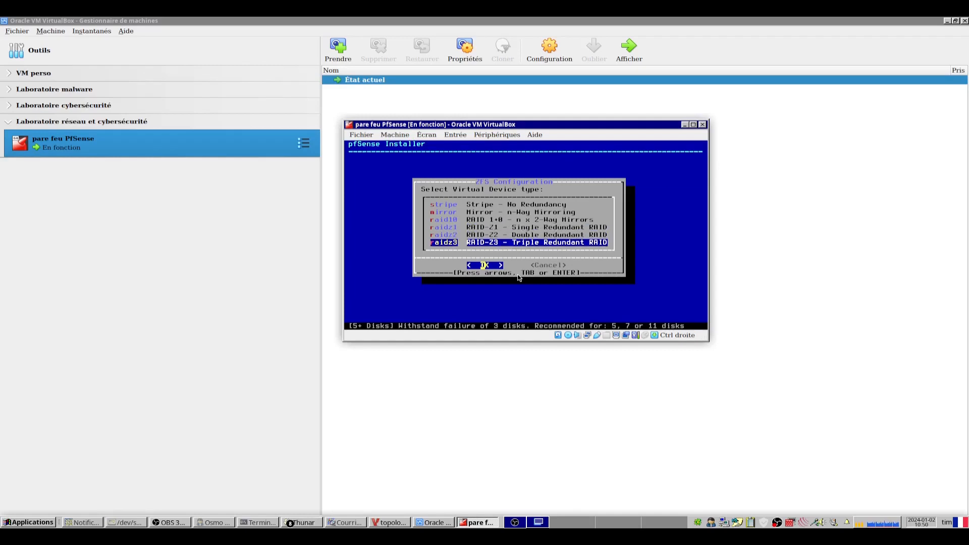
pyautogui.press('Up')
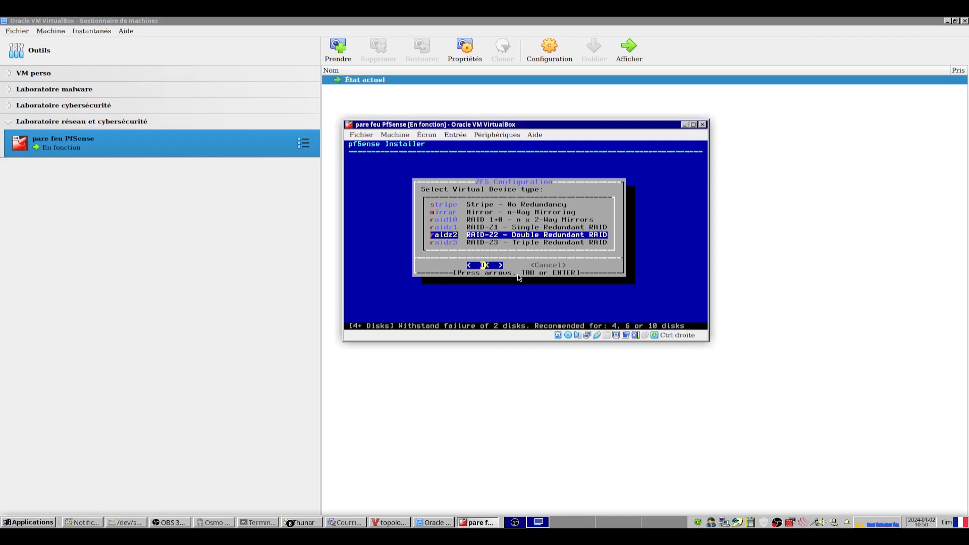
pyautogui.press('Up')
pyautogui.press('Up')
pyautogui.press('Up')
pyautogui.press('Up')
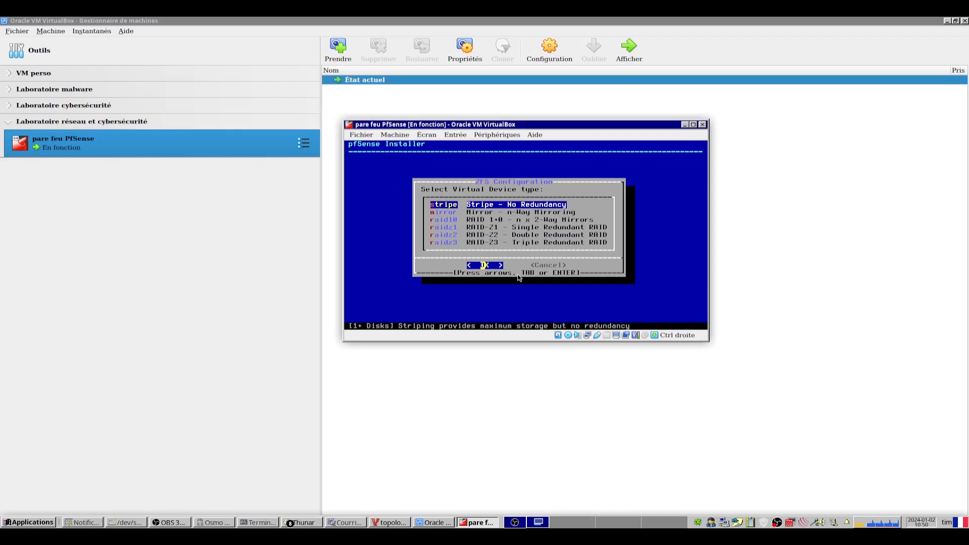
pyautogui.press('Return')
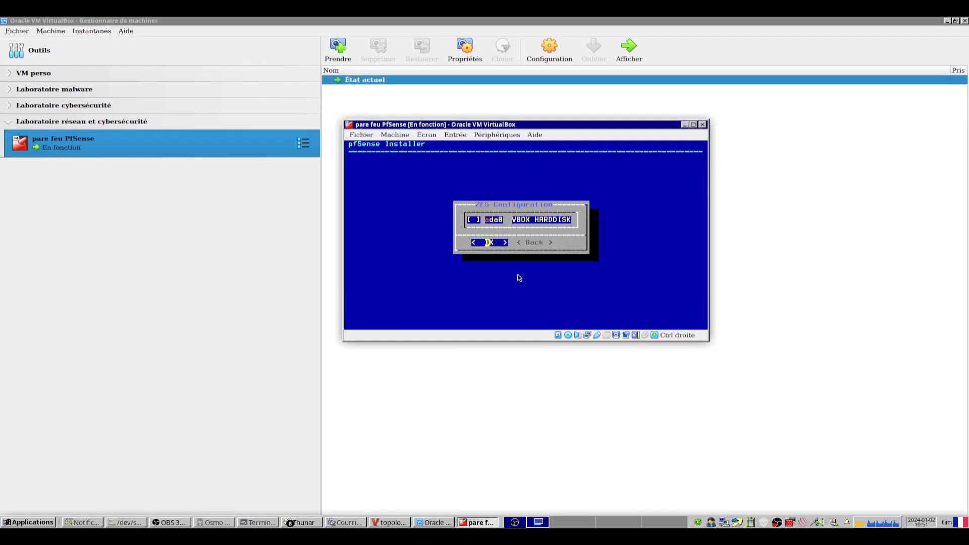
# Select the ada0 VBOX HARDDISK for the ZFS pool and confirm destroying its contents.
pyautogui.press('space')
pyautogui.press('Return')
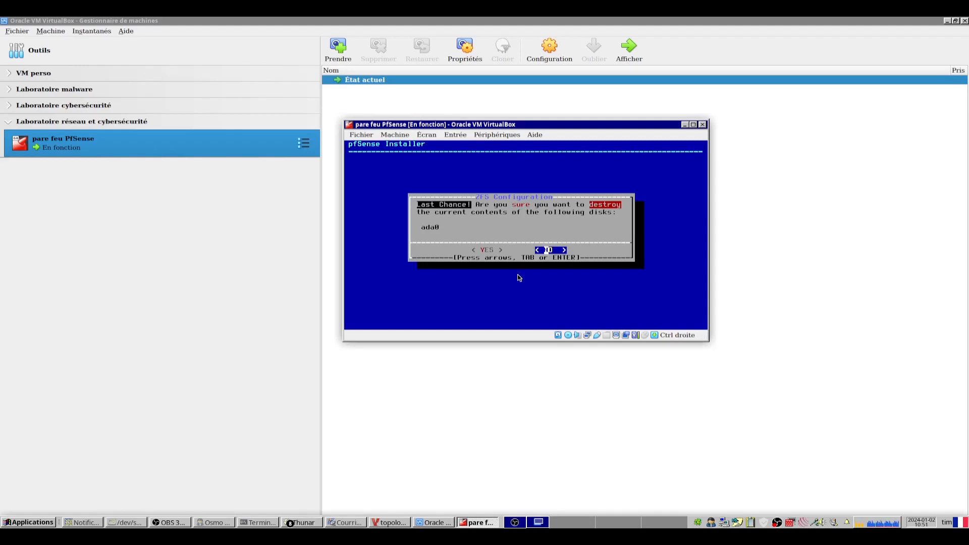
pyautogui.press('Left')
pyautogui.press('Return')
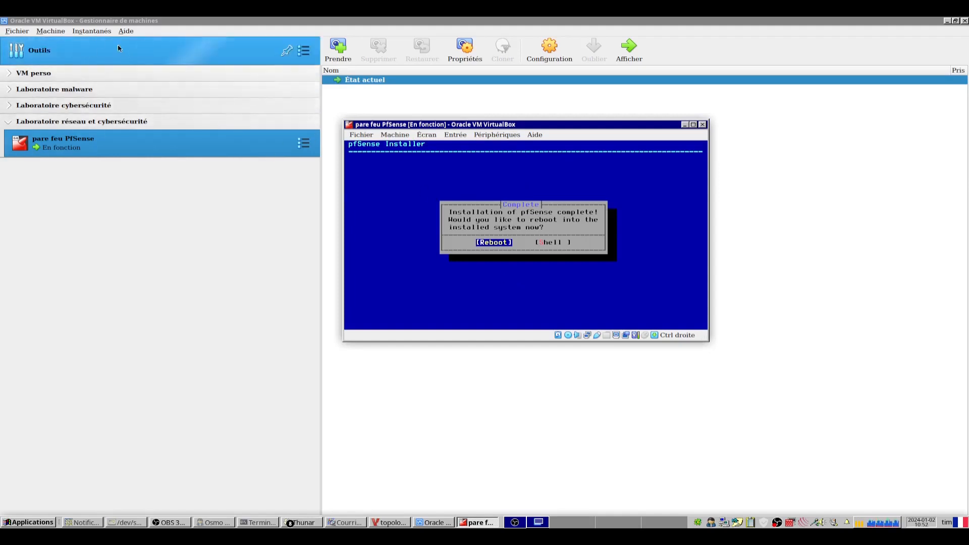
# Eject pfSense-CE-2.7.2-RELEASE-amd64.iso from the virtual optical drive and try to reboot into the installed system.
pyautogui.click(98, 32)
pyautogui.click(99, 34)
pyautogui.click(480, 140)
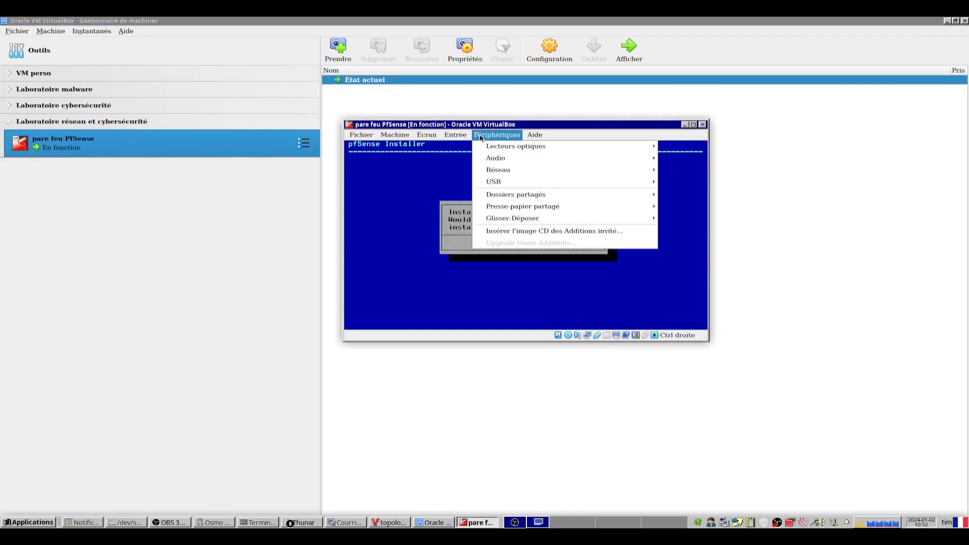
pyautogui.moveTo(491, 148)
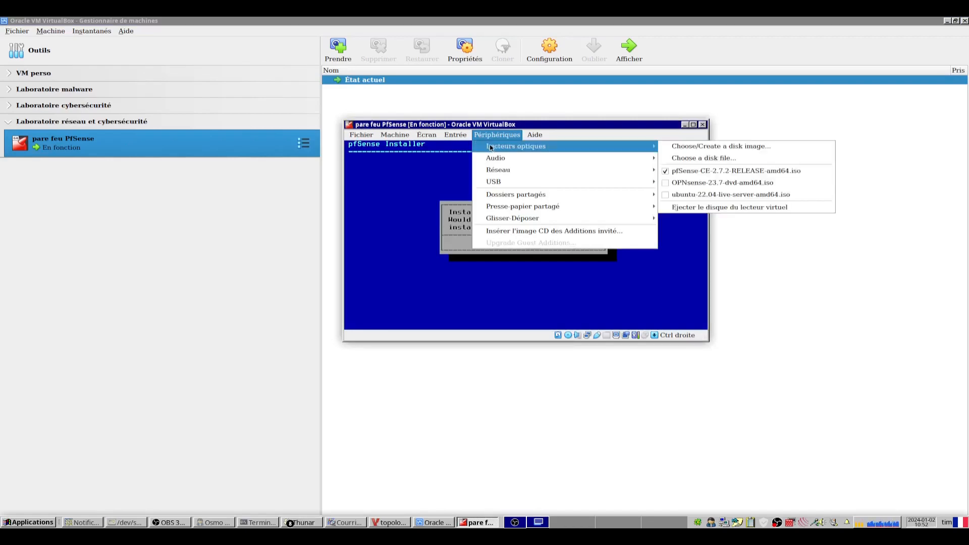
pyautogui.click(667, 175)
pyautogui.click(489, 263)
pyautogui.press('Right')
pyautogui.press('Return')
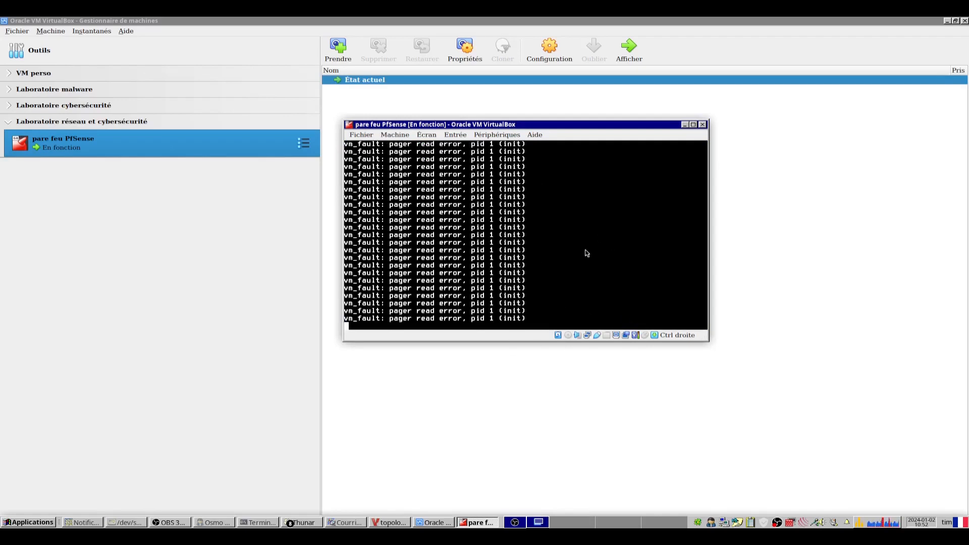
# Force a restart of the pare feu PfSense virtual machine and confirm the reset.
pyautogui.click(398, 138)
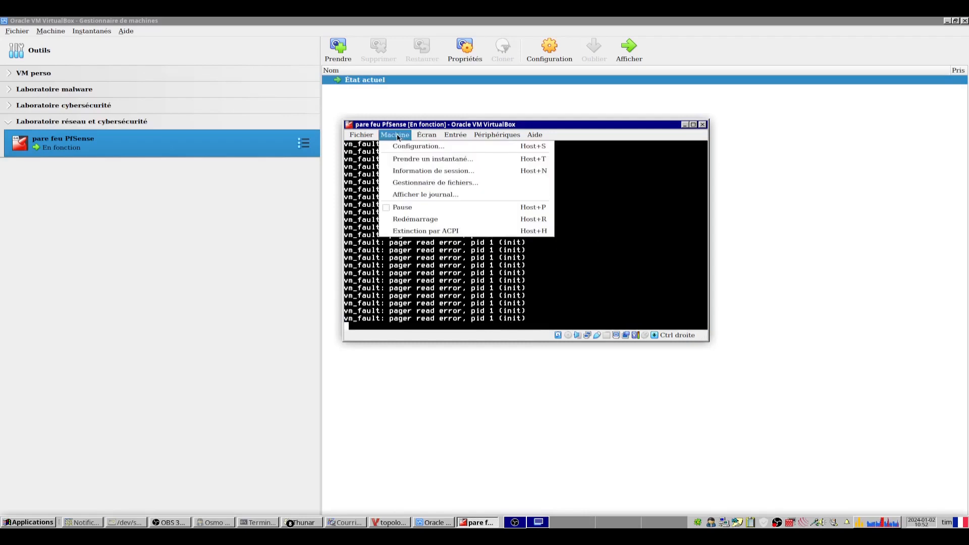
pyautogui.click(417, 219)
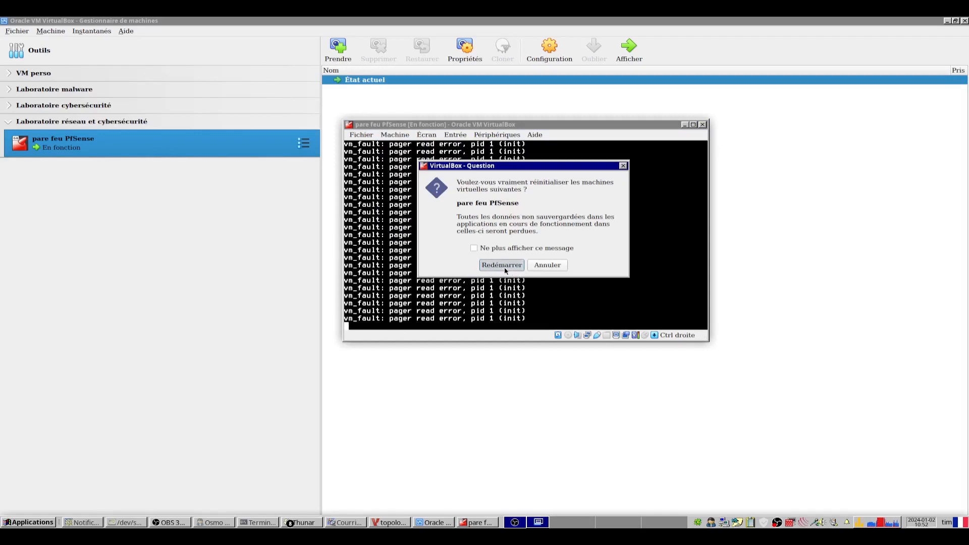
pyautogui.click(502, 268)
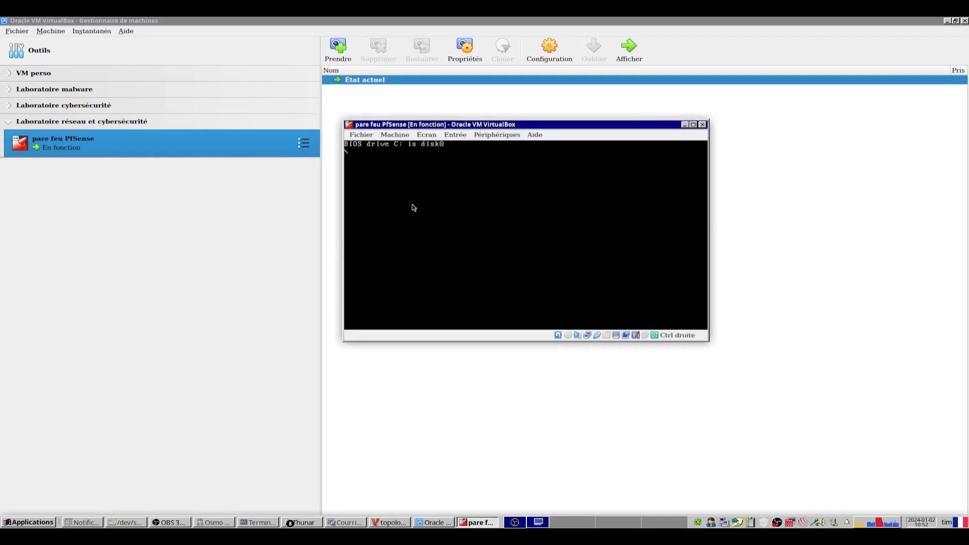